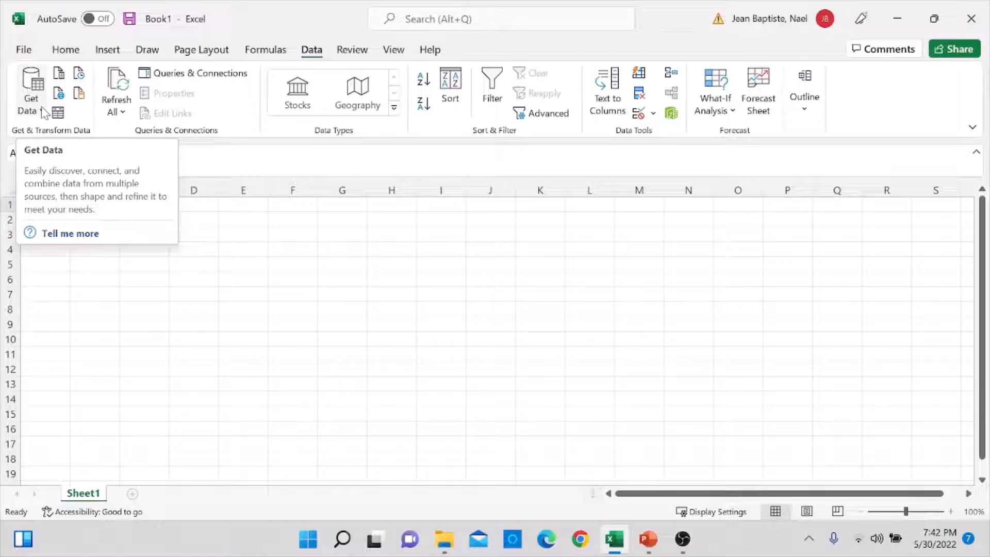
- Import Table2 from the Excel workbook "pivot column" in the Desktop folder and open it for transformation in Power Query Editor
{"action": "left_click", "coordinate": [45, 113]}
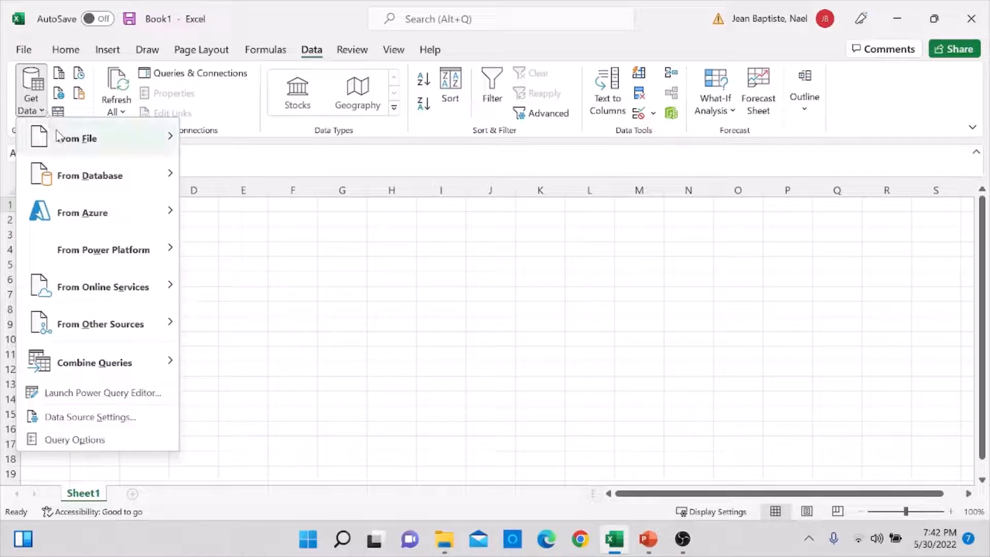
{"action": "mouse_move", "coordinate": [67, 141]}
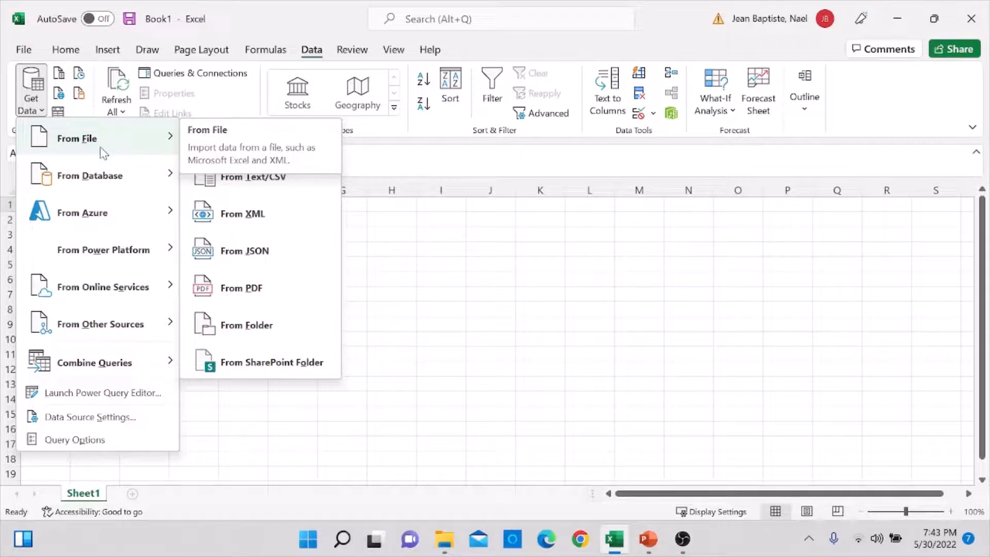
{"action": "mouse_move", "coordinate": [91, 217]}
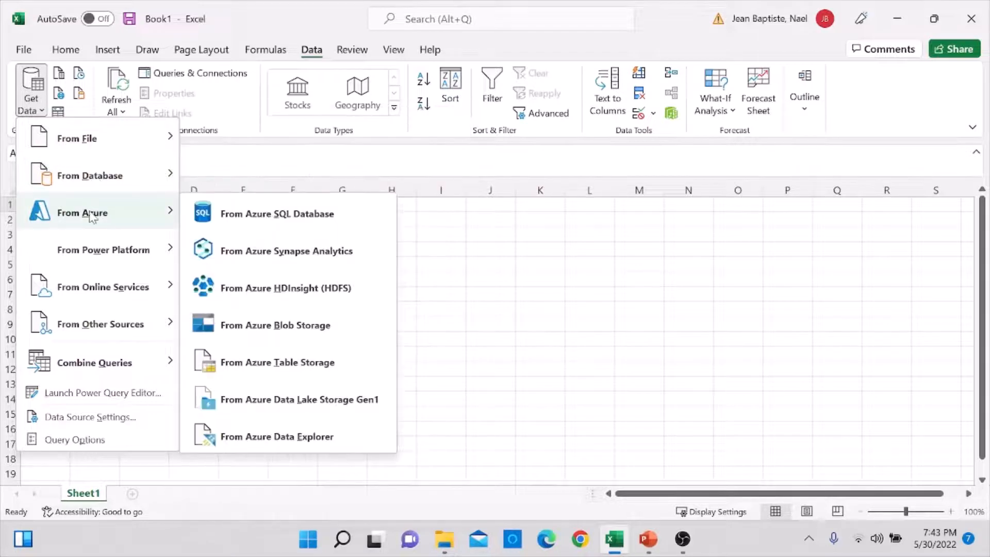
{"action": "mouse_move", "coordinate": [106, 236]}
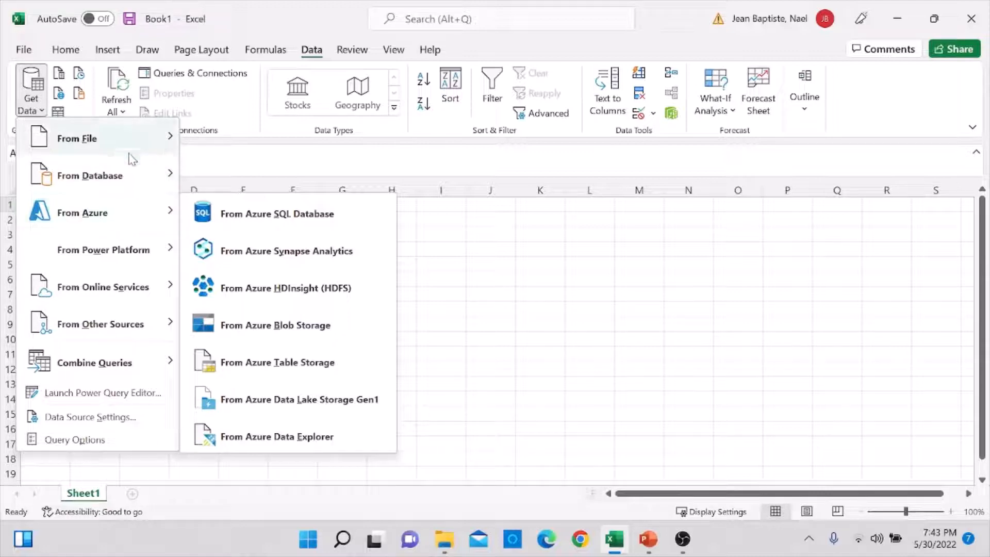
{"action": "mouse_move", "coordinate": [130, 145]}
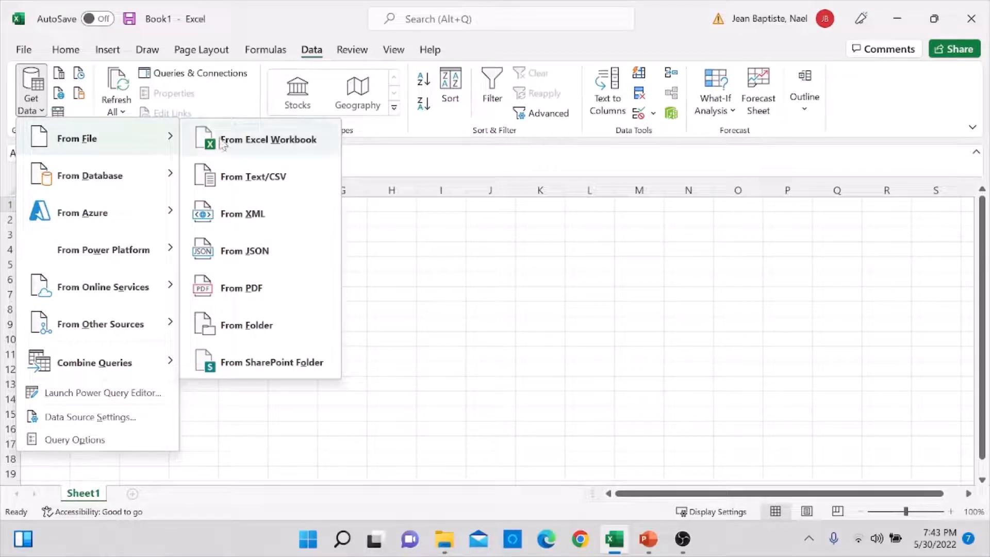
{"action": "left_click", "coordinate": [249, 142]}
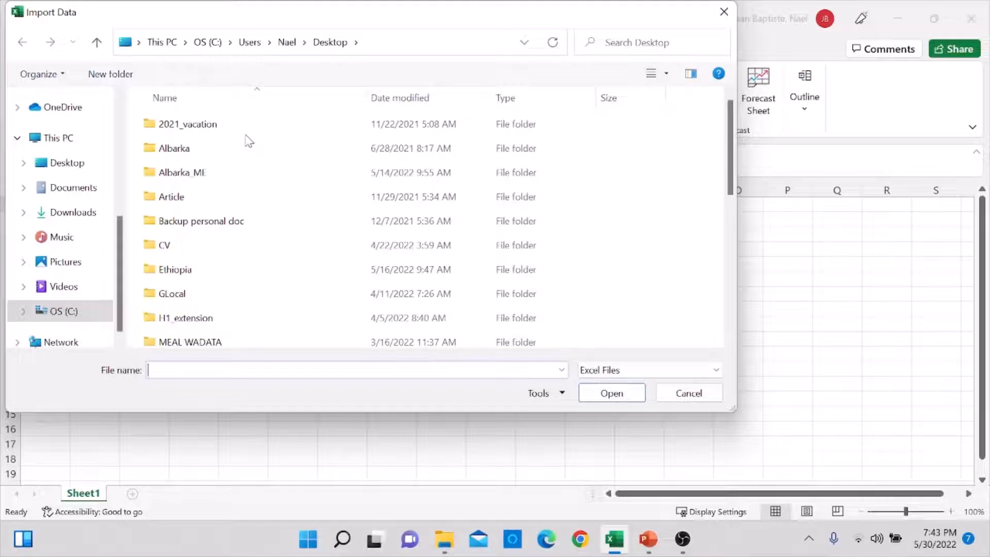
{"action": "left_click", "coordinate": [58, 163]}
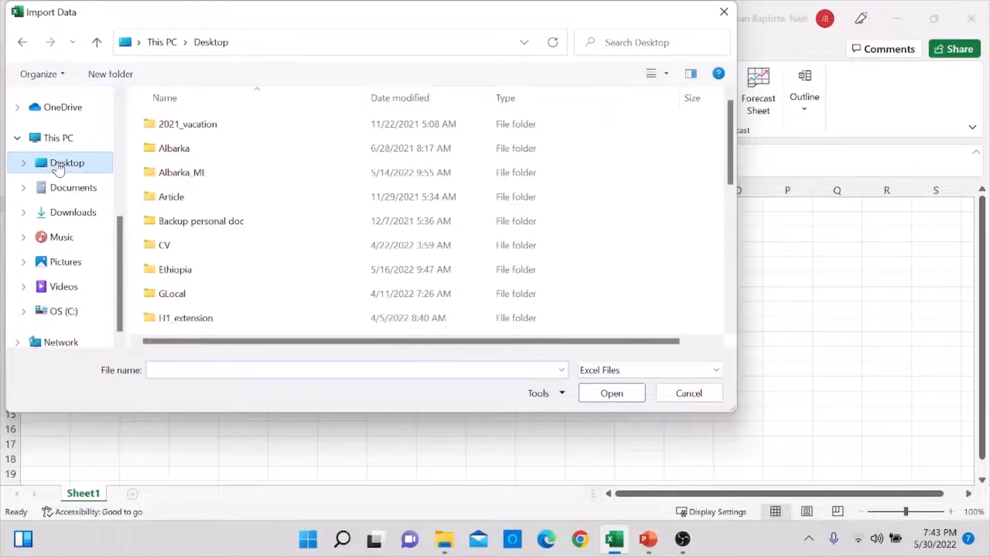
{"action": "scroll", "coordinate": [707, 205], "scroll_direction": "down", "scroll_amount": 3}
{"action": "scroll", "coordinate": [707, 206], "scroll_direction": "down", "scroll_amount": 2}
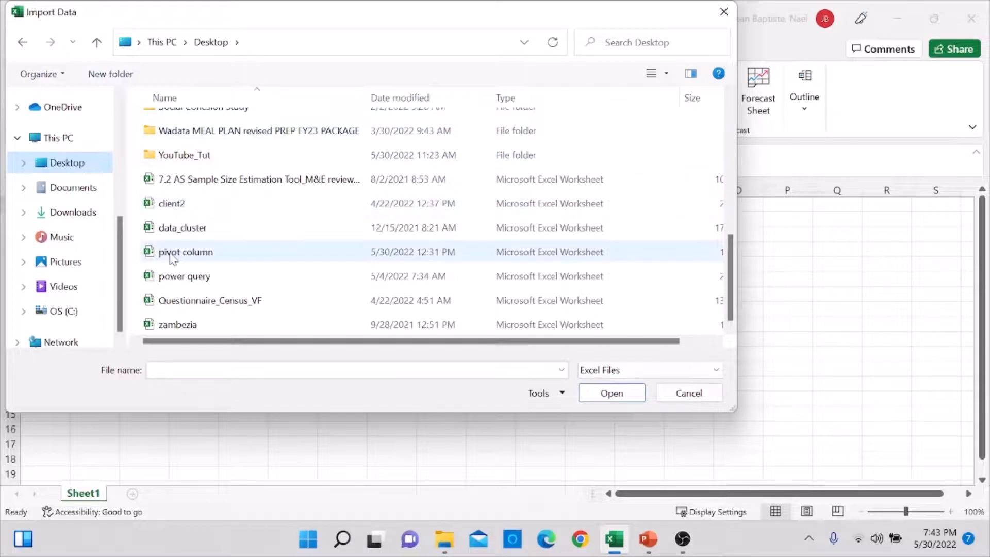
{"action": "left_click", "coordinate": [174, 257]}
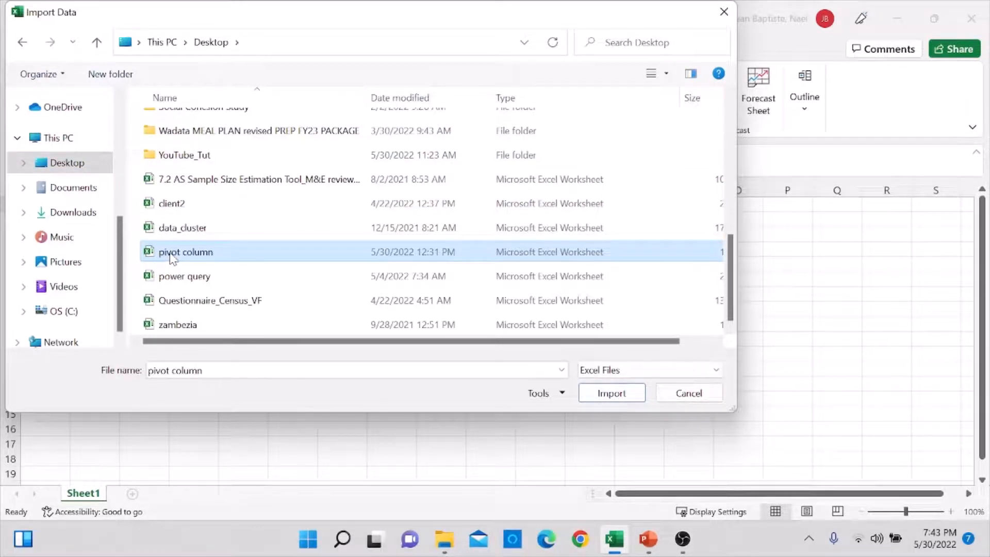
{"action": "left_click", "coordinate": [613, 396]}
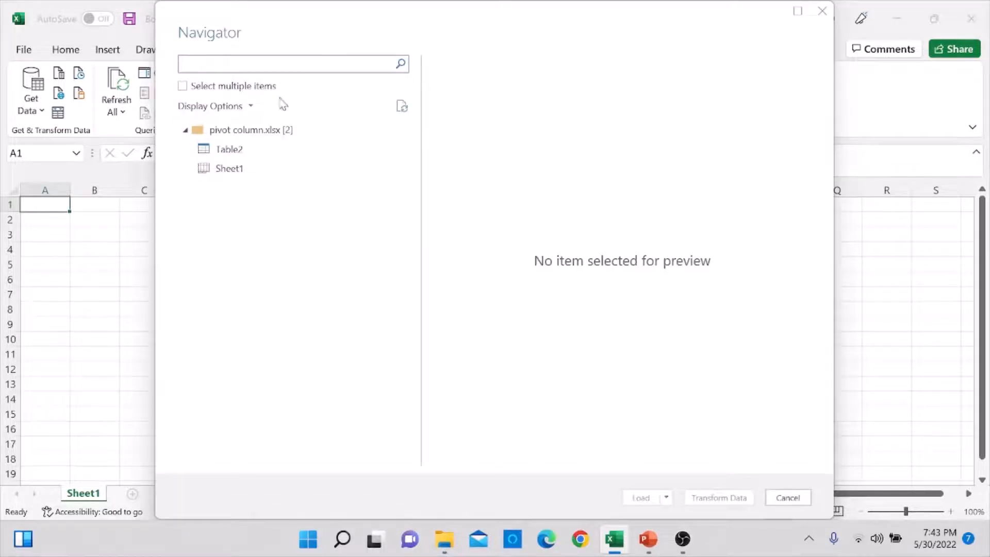
{"action": "left_click", "coordinate": [231, 156]}
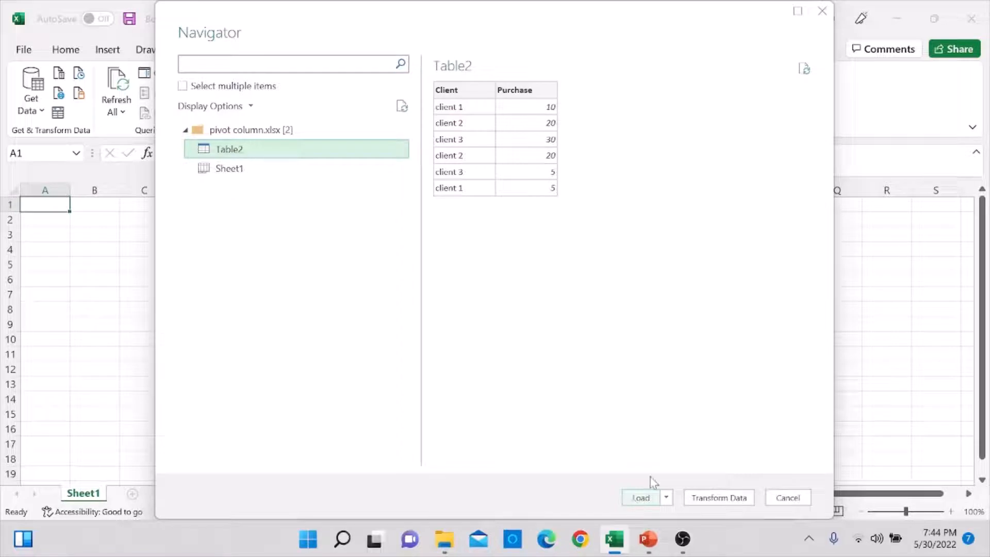
{"action": "left_click", "coordinate": [720, 498]}
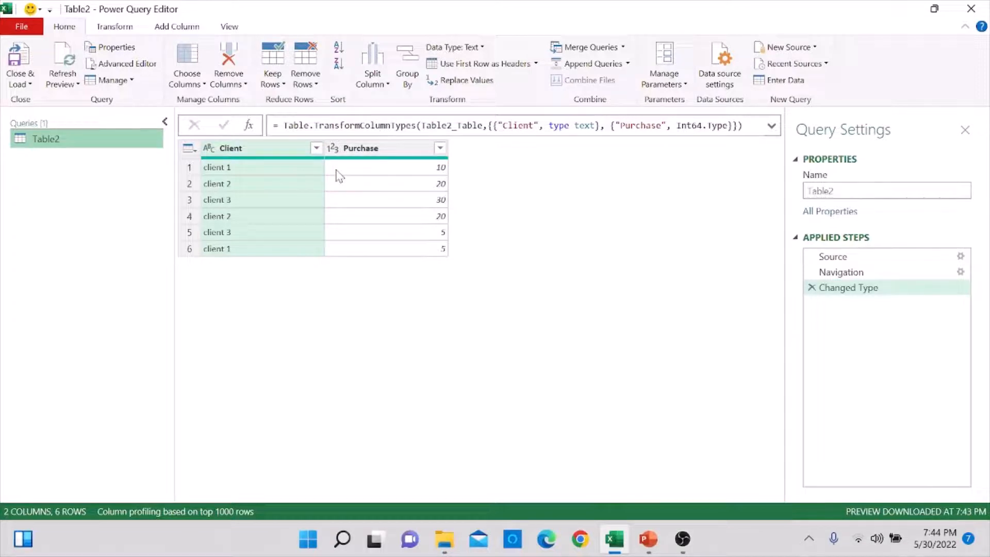
- Pivot the Client column using Purchase as the values column and Sum as the aggregate value function
{"action": "left_click", "coordinate": [114, 27]}
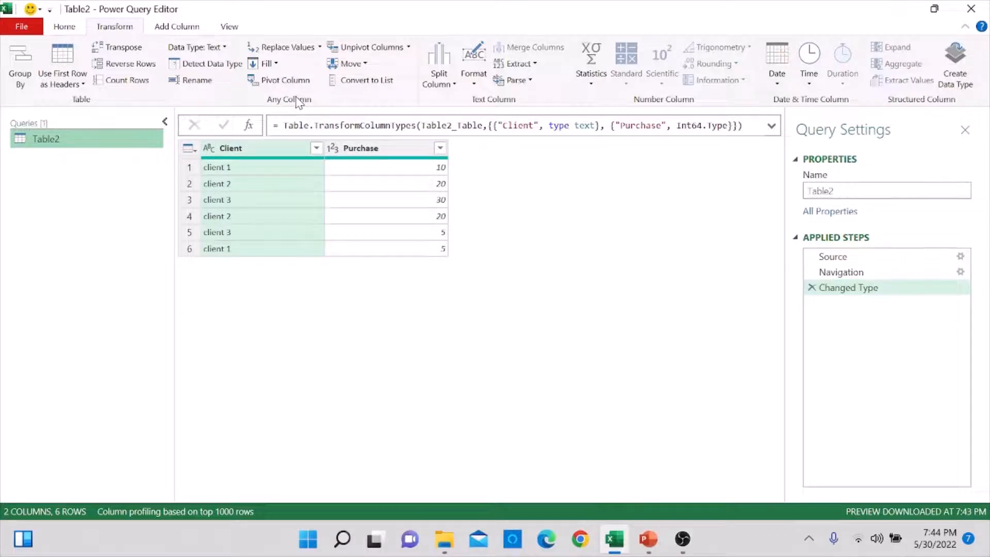
{"action": "left_click", "coordinate": [373, 153]}
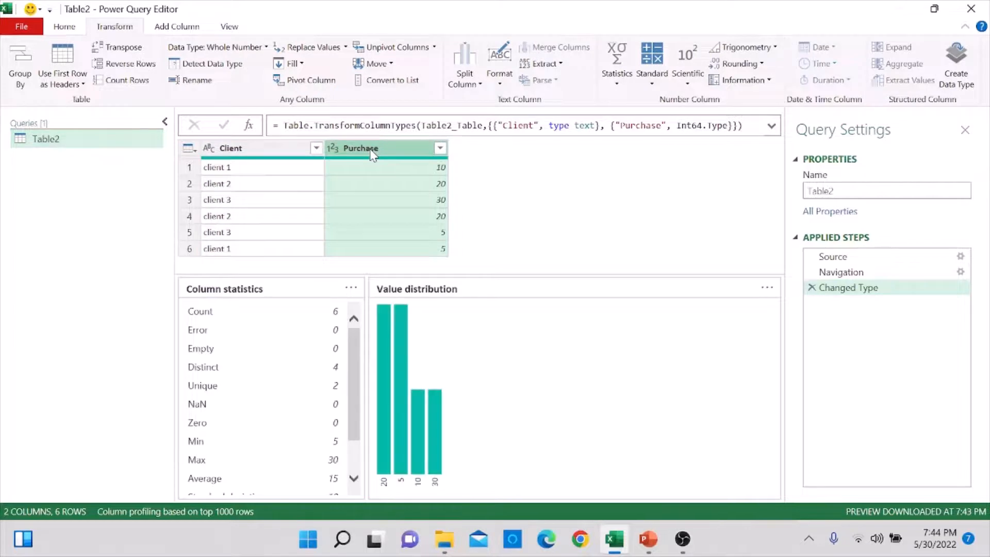
{"action": "left_click", "coordinate": [245, 153]}
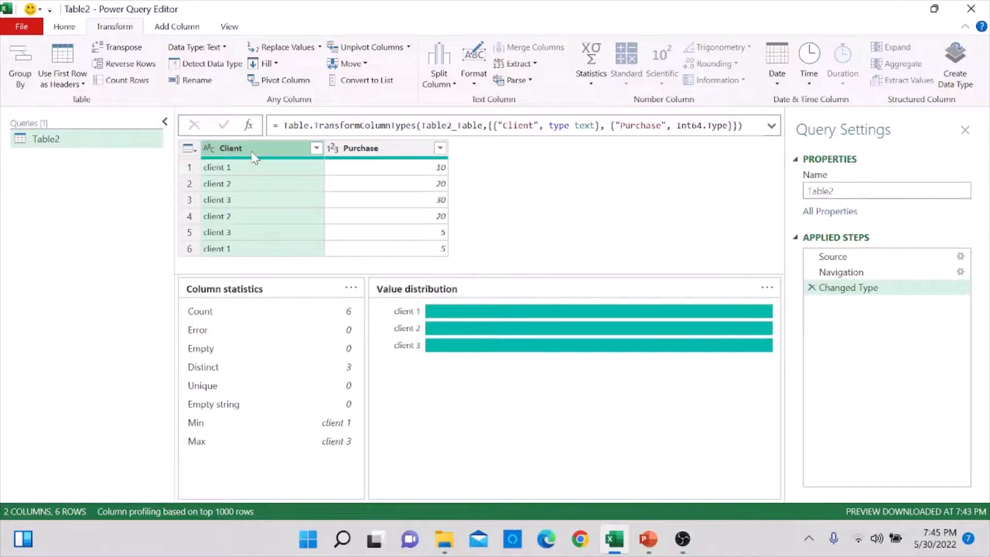
{"action": "left_click", "coordinate": [279, 85]}
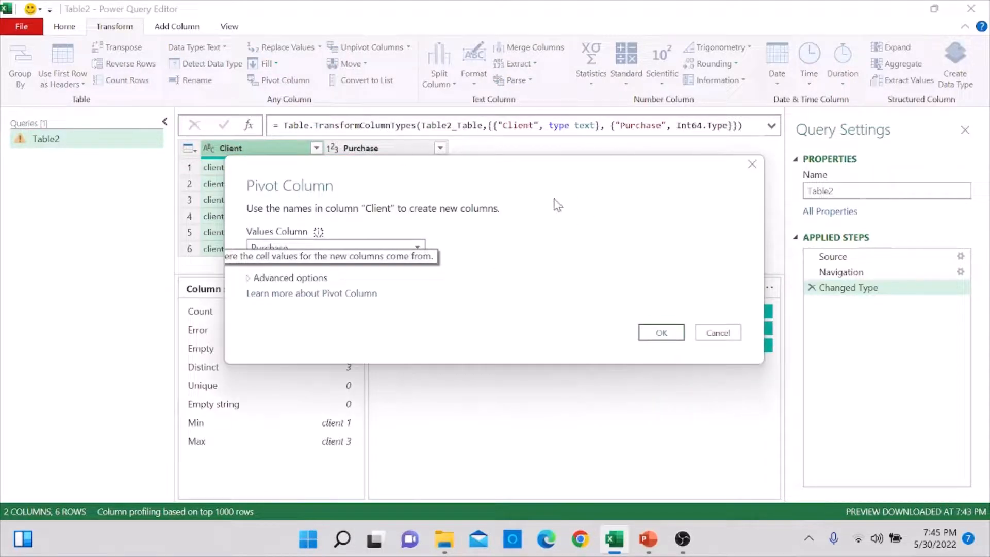
{"action": "left_click", "coordinate": [418, 250]}
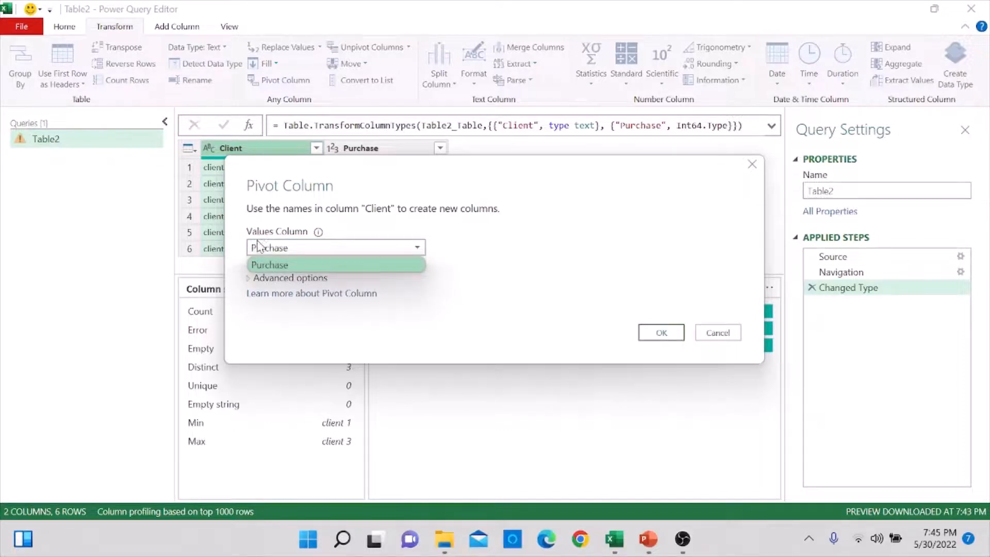
{"action": "left_click", "coordinate": [419, 249]}
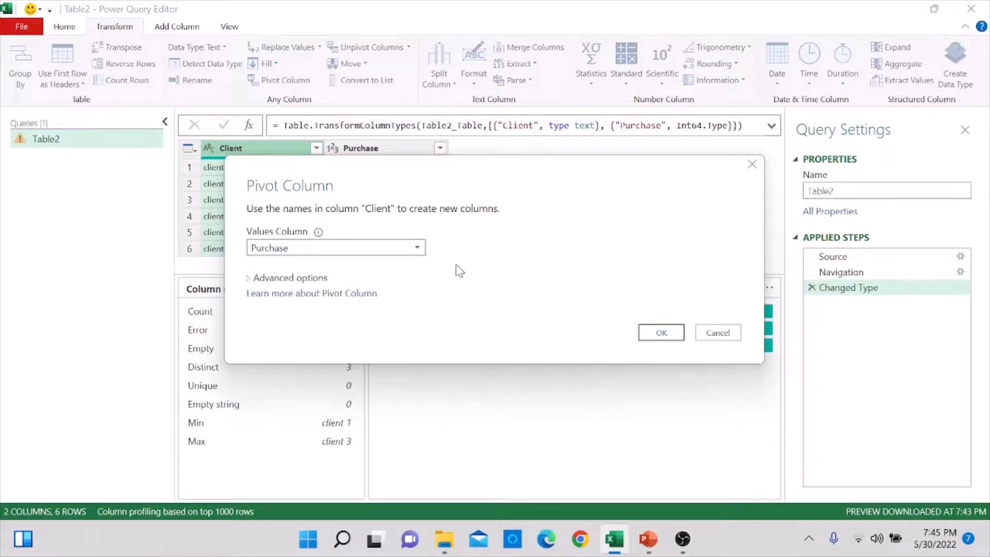
{"action": "left_click", "coordinate": [287, 278]}
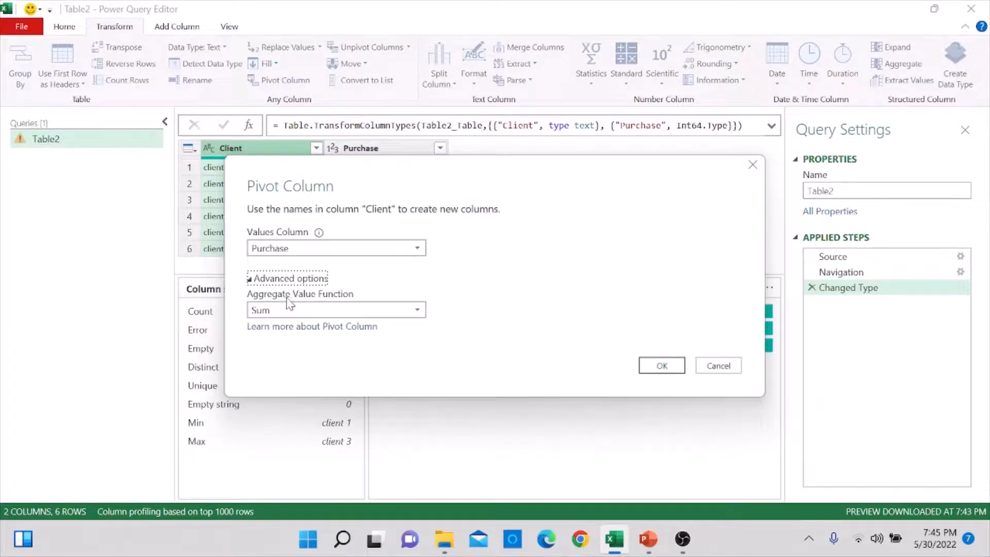
{"action": "left_click", "coordinate": [418, 312]}
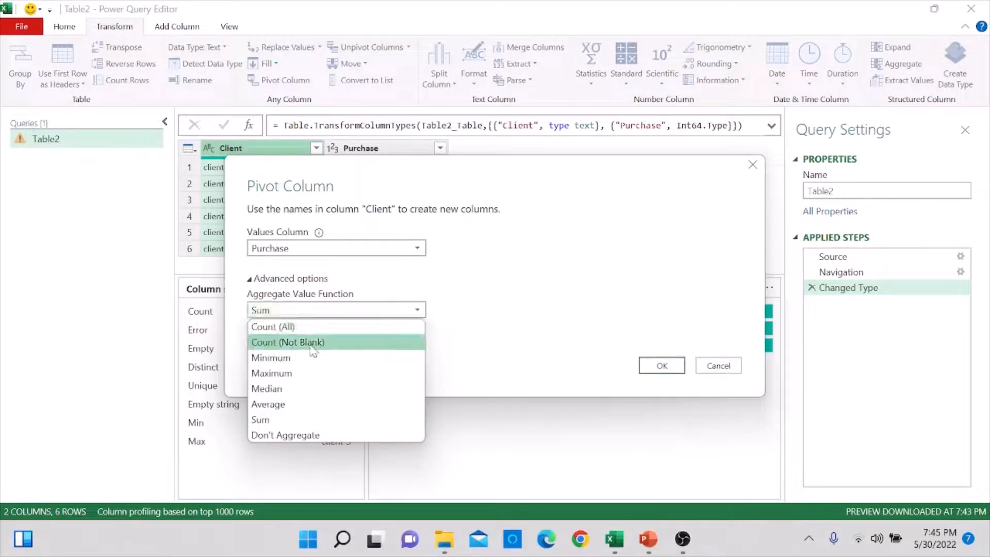
{"action": "left_click", "coordinate": [286, 419]}
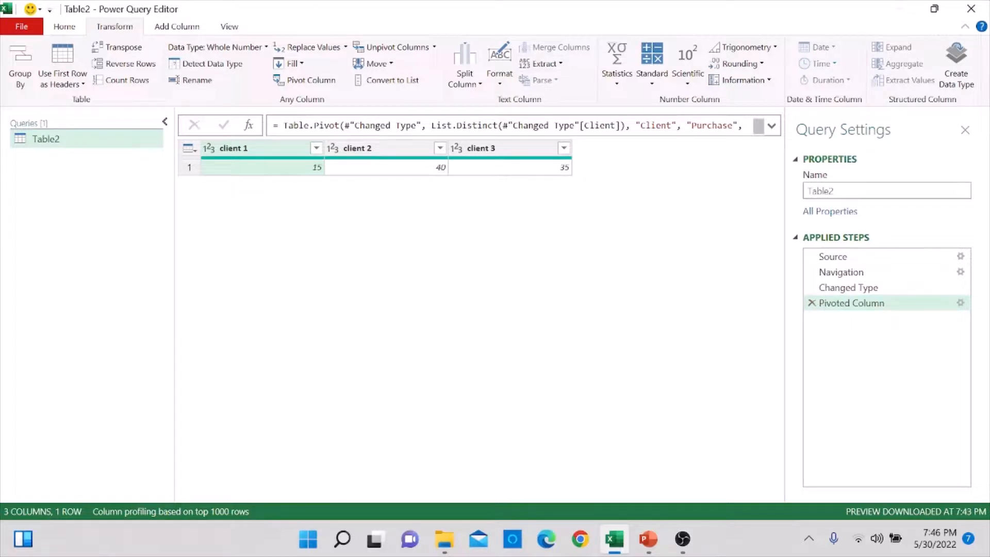
- Close the query editor, loading the pivoted Table2 into the workbook, and check Sheet1 against the loaded table's sheet
{"action": "left_click", "coordinate": [66, 30]}
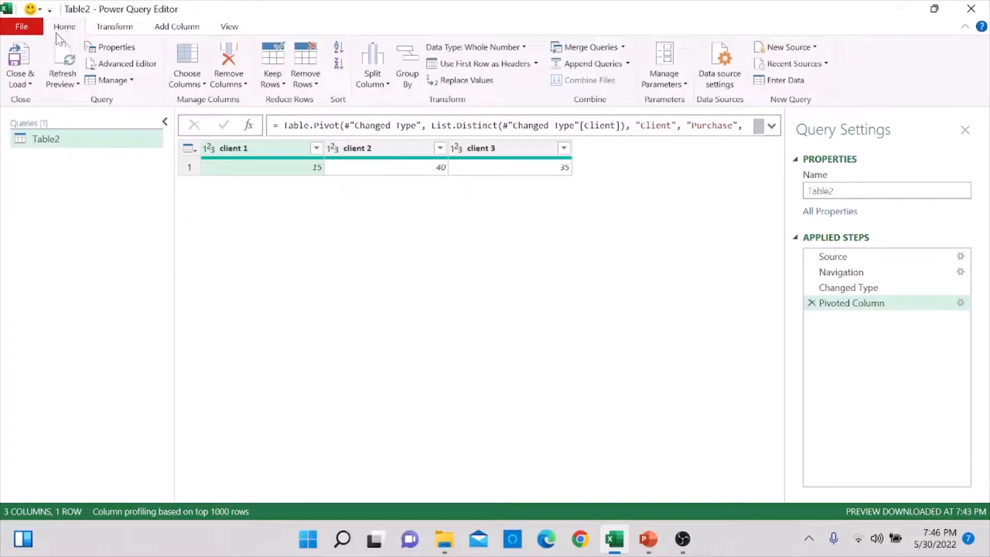
{"action": "left_click", "coordinate": [29, 84]}
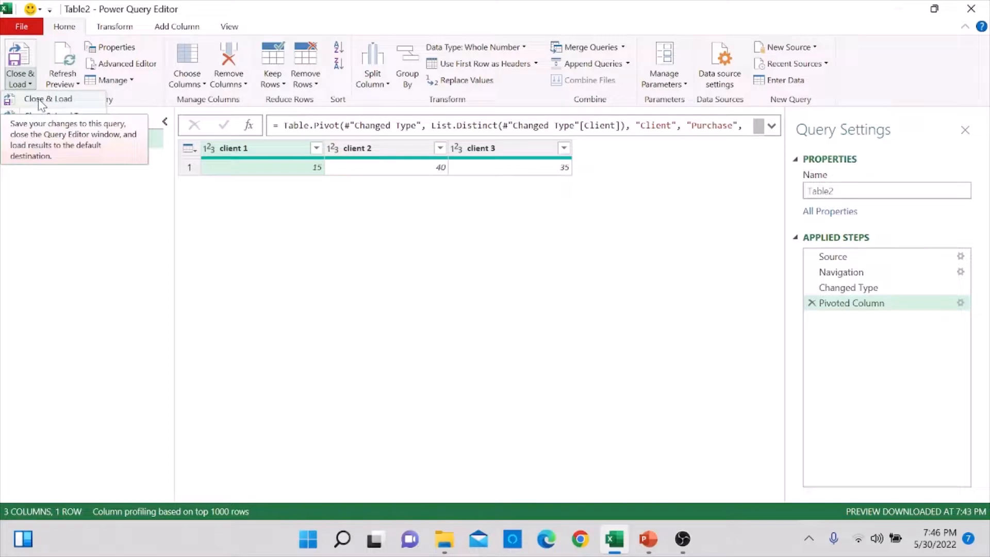
{"action": "left_click", "coordinate": [42, 101]}
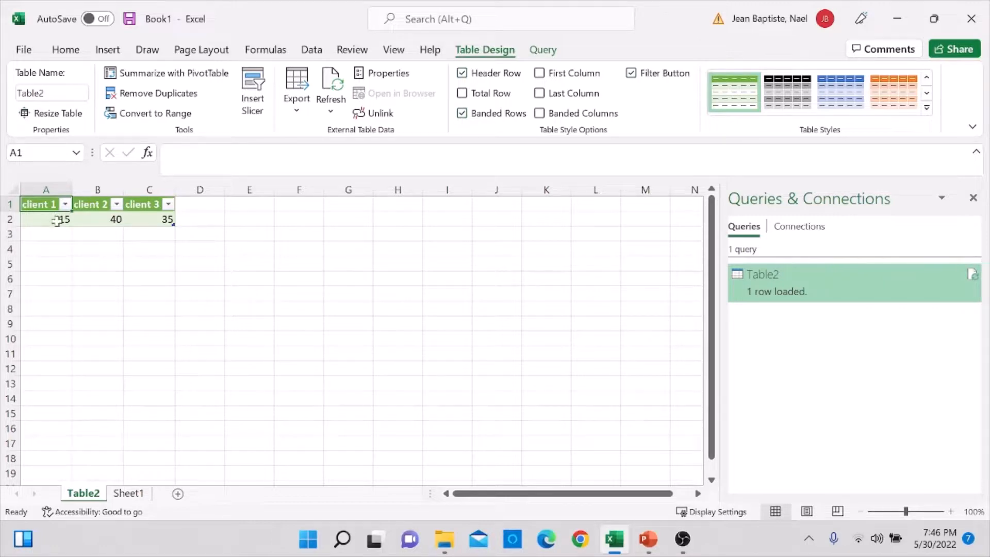
{"action": "left_click", "coordinate": [129, 495]}
{"action": "left_click", "coordinate": [85, 493]}
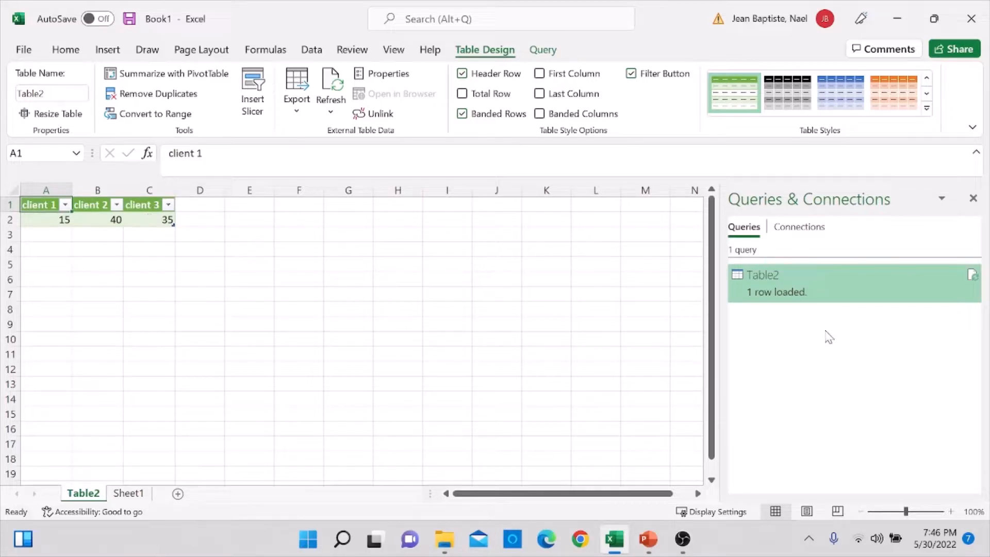
- Reopen the Table2 query for editing and delete its Pivoted Column step
{"action": "mouse_move", "coordinate": [777, 296]}
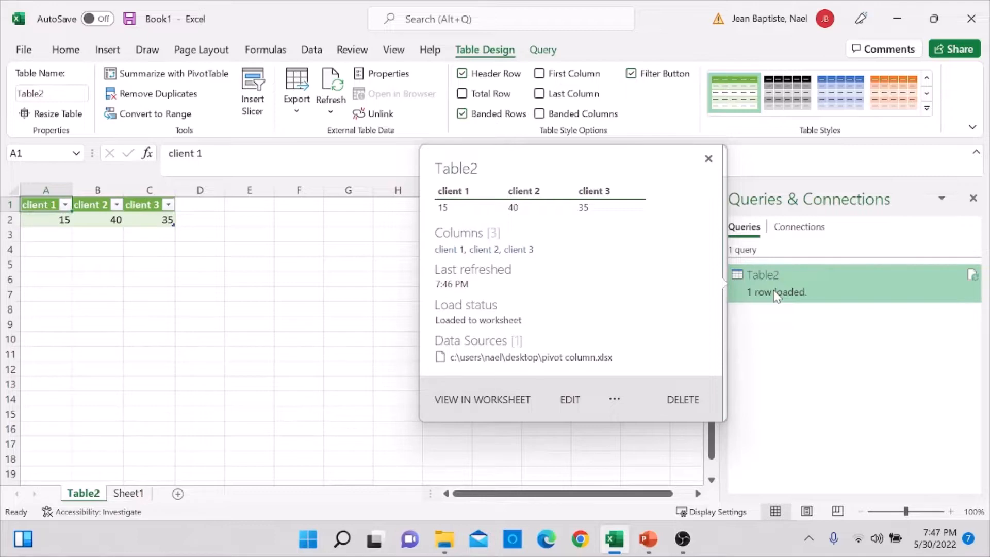
{"action": "double_click", "coordinate": [777, 297]}
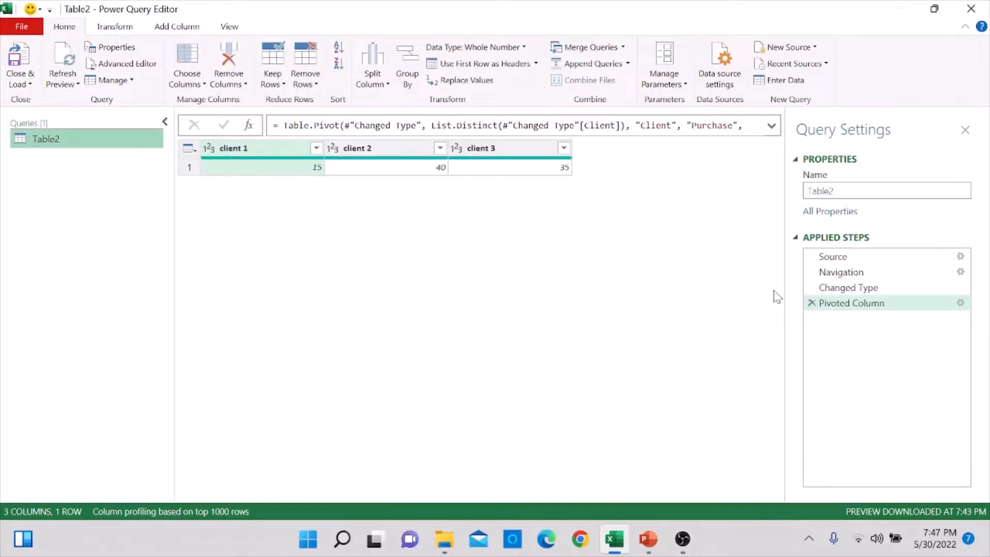
{"action": "left_click", "coordinate": [812, 303]}
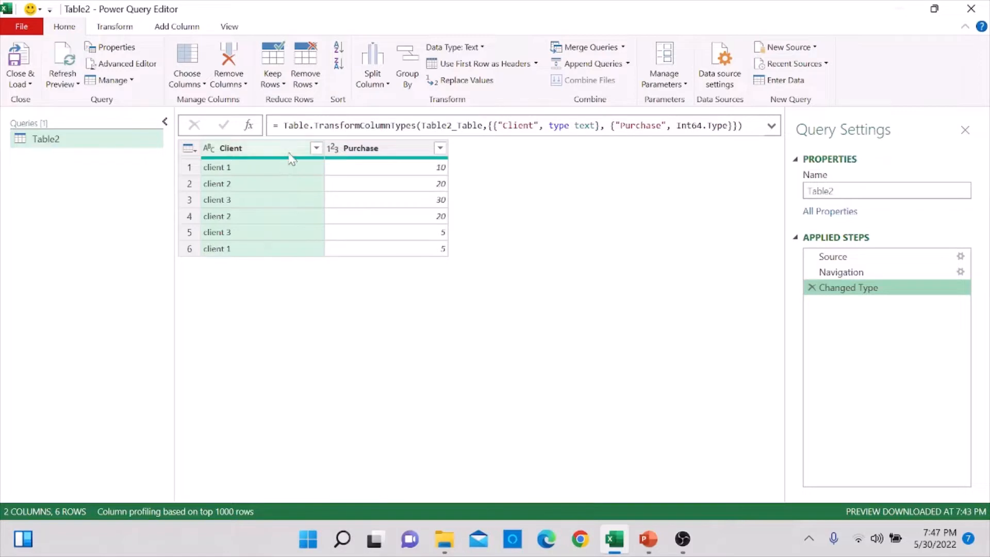
- Pivot the Client column on the Purchase values with Average as the aggregate value function
{"action": "left_click", "coordinate": [125, 29]}
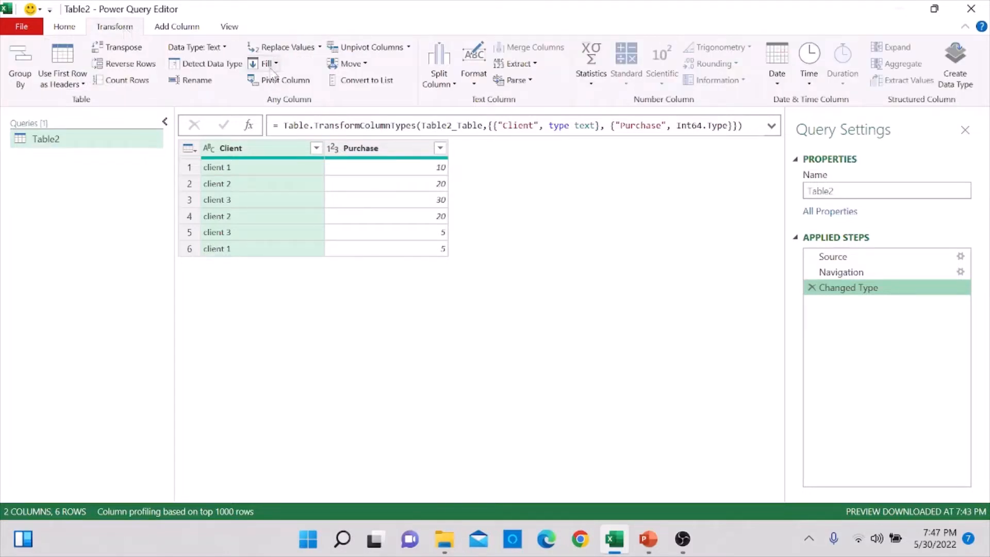
{"action": "left_click", "coordinate": [279, 81]}
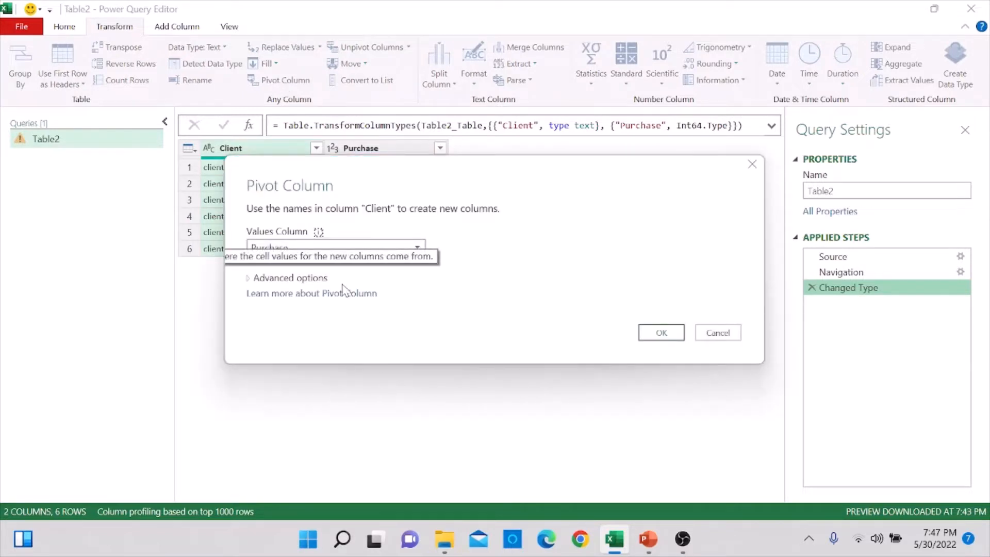
{"action": "left_click", "coordinate": [301, 281]}
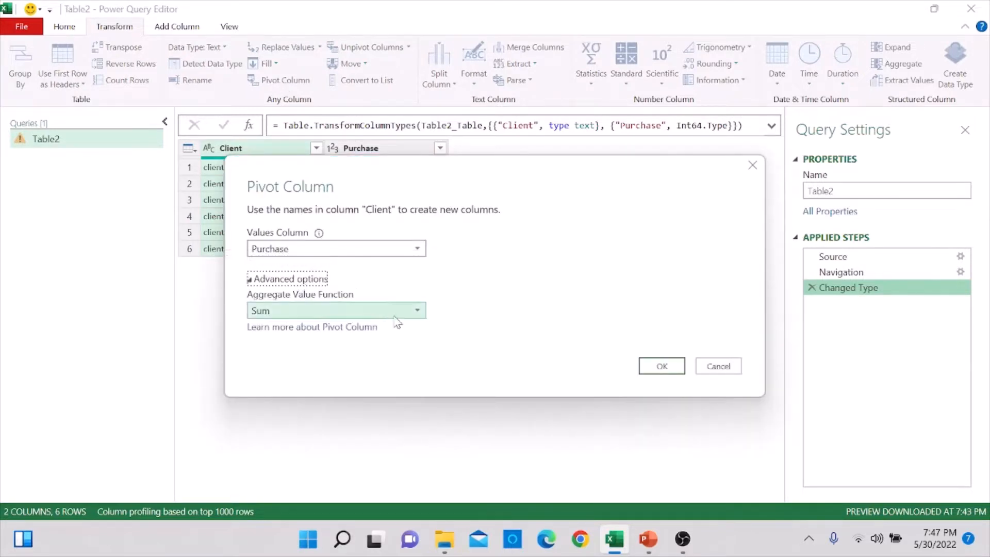
{"action": "left_click", "coordinate": [418, 311]}
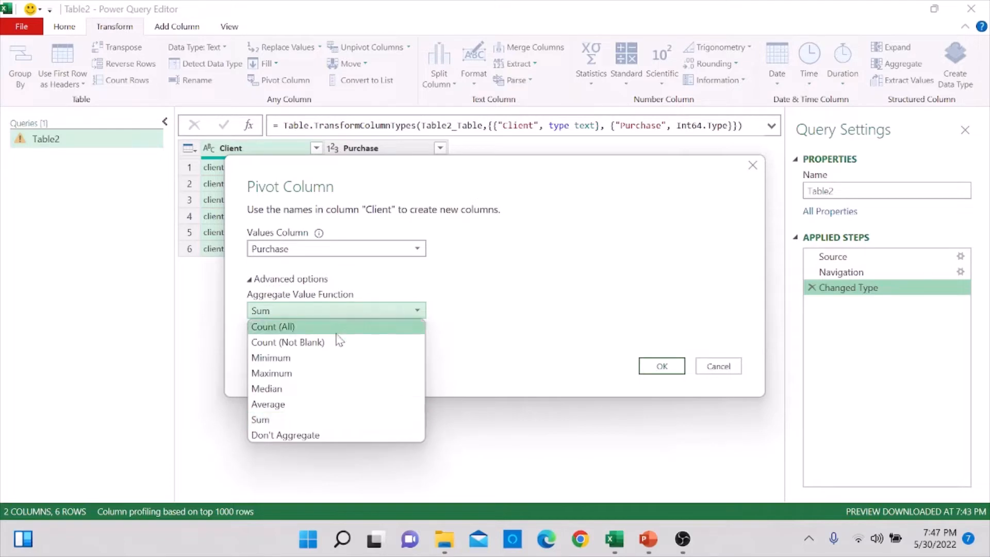
{"action": "left_click", "coordinate": [298, 405]}
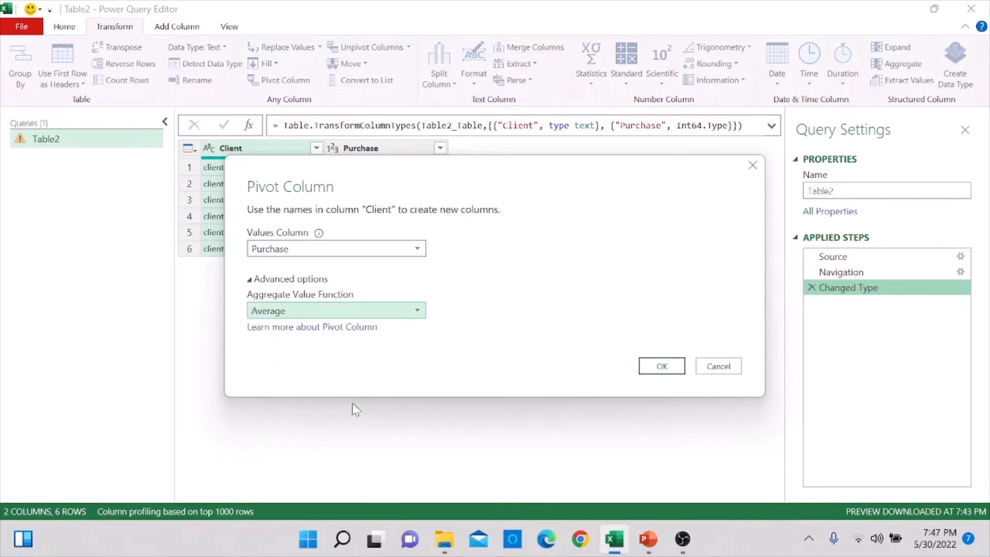
{"action": "left_click", "coordinate": [663, 366]}
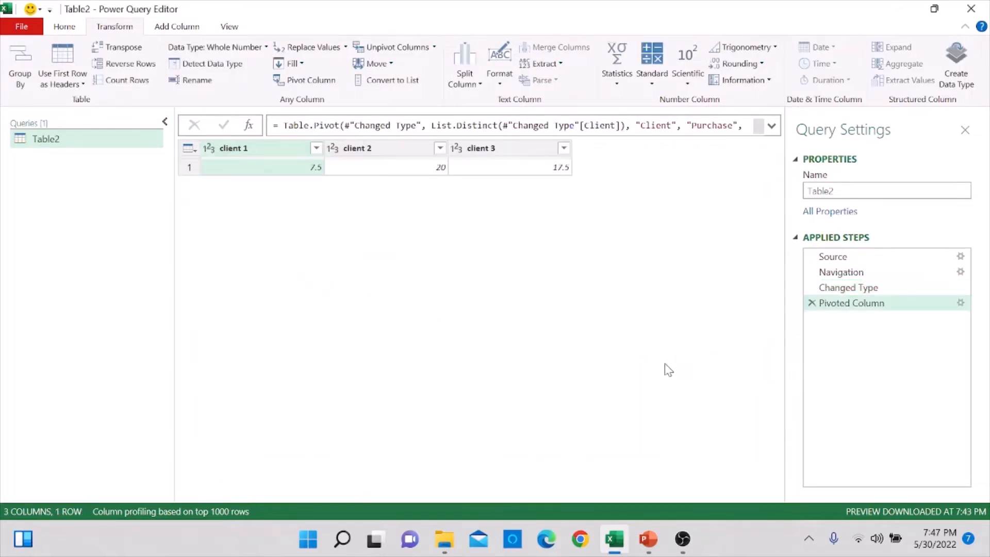